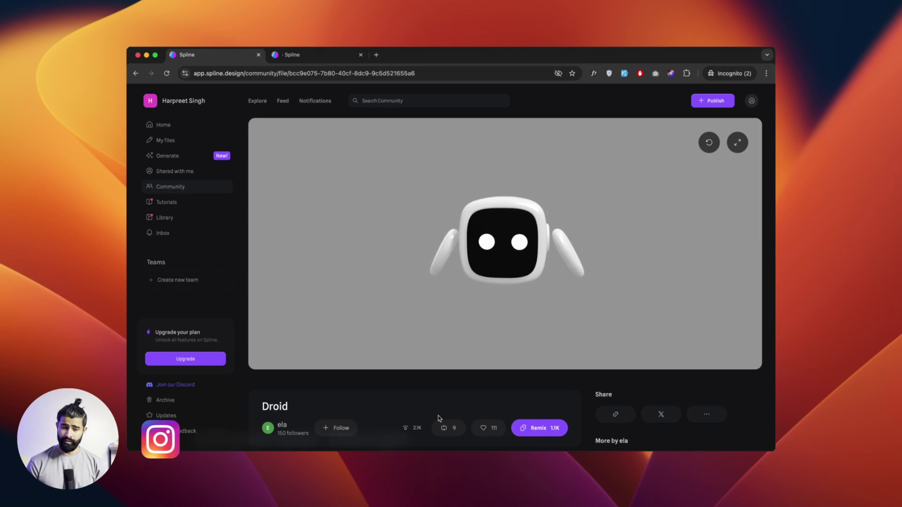
Load spline.com in a new tab, then go back to the Droid community page tab
key("super+t")
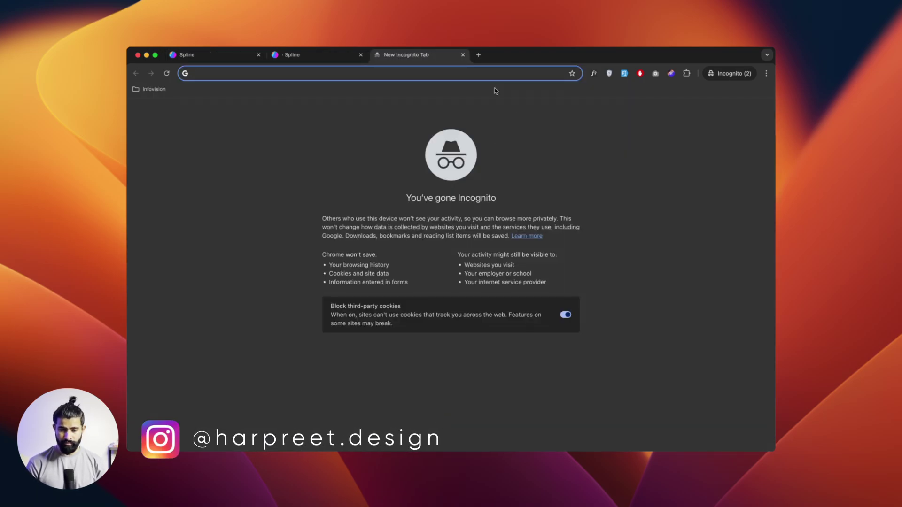
left_click(463, 56)
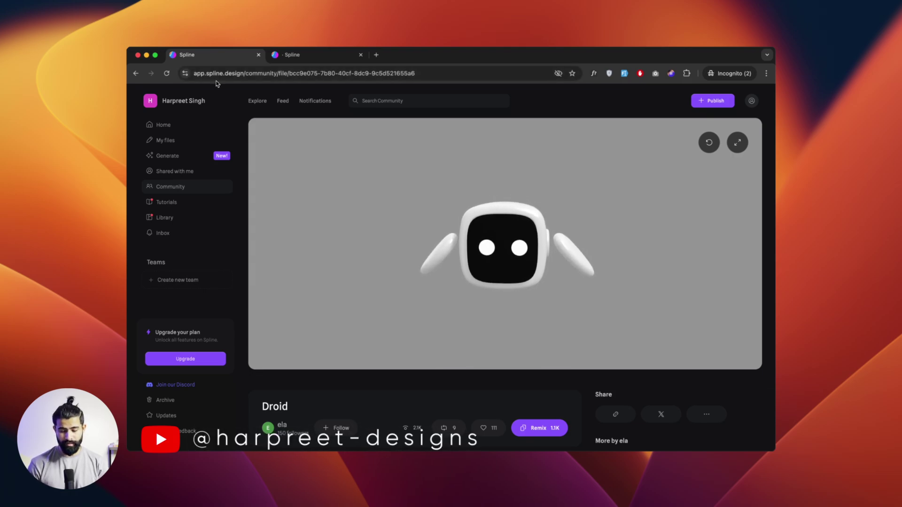
key("super+t")
type("spline.com")
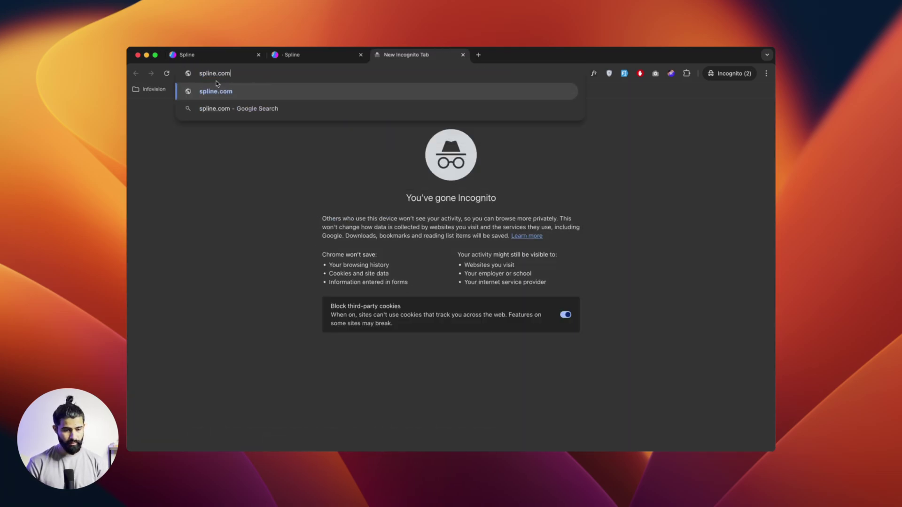
key("Return")
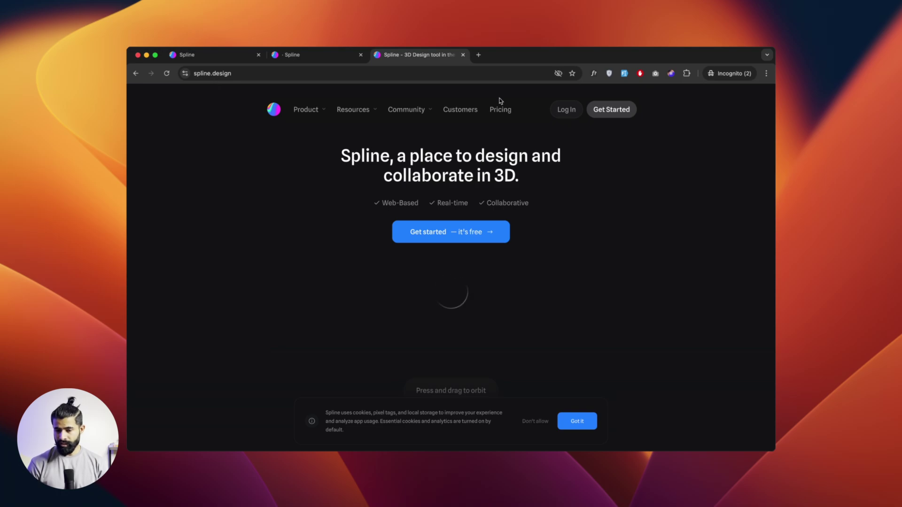
left_click(215, 54)
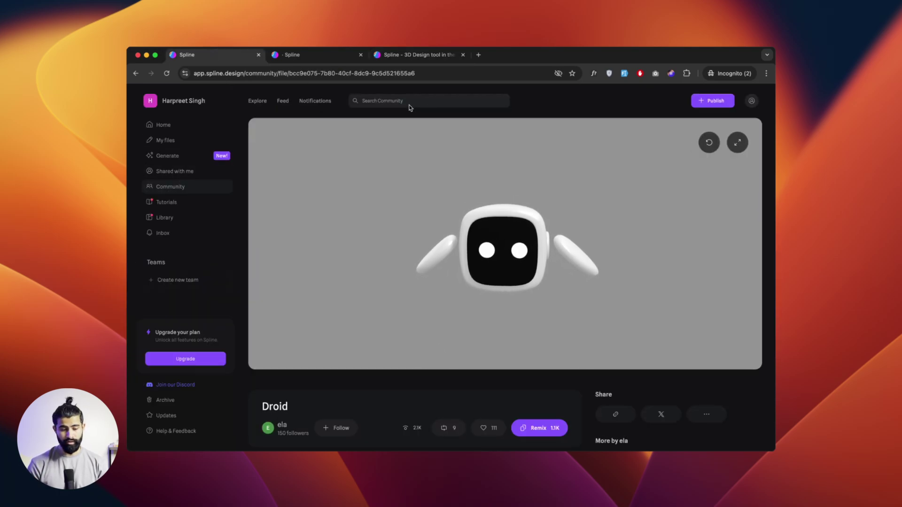
Open Spline's Community gallery in a new tab, browse the Trending grid, and return to the Droid tab
left_click(176, 191, "super")
left_click(318, 55)
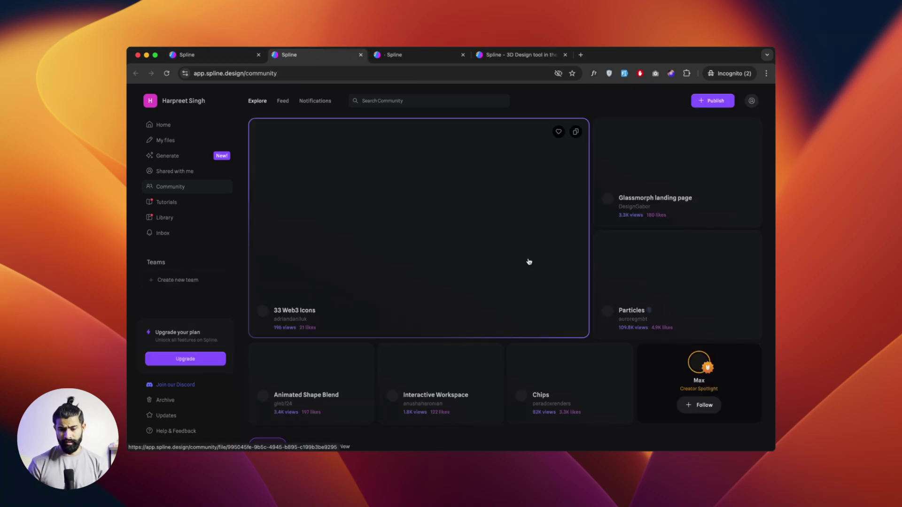
scroll(529, 262, "down", 10)
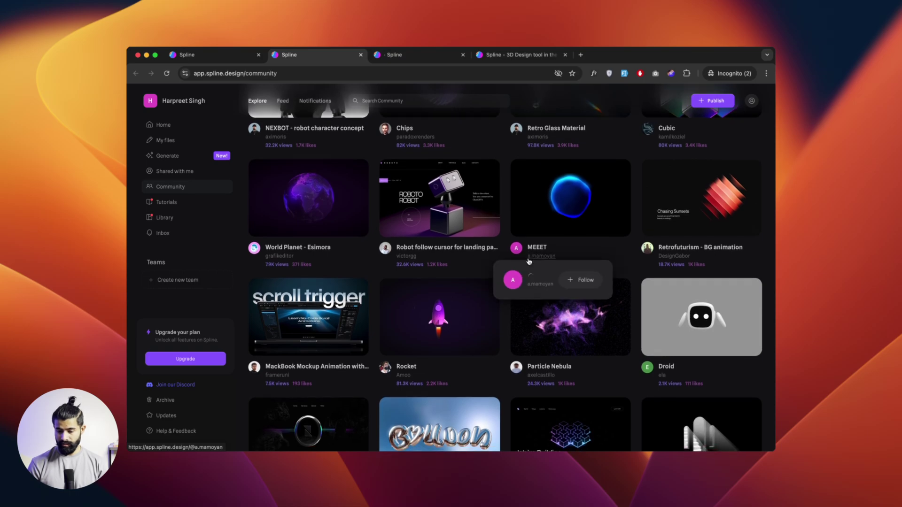
scroll(528, 262, "down", 8)
scroll(529, 262, "down", 1)
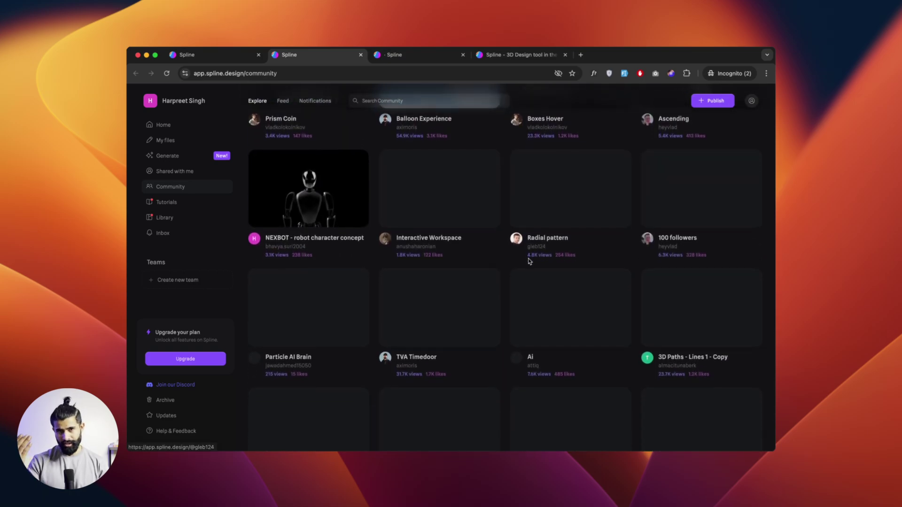
key("ctrl+shift+Tab")
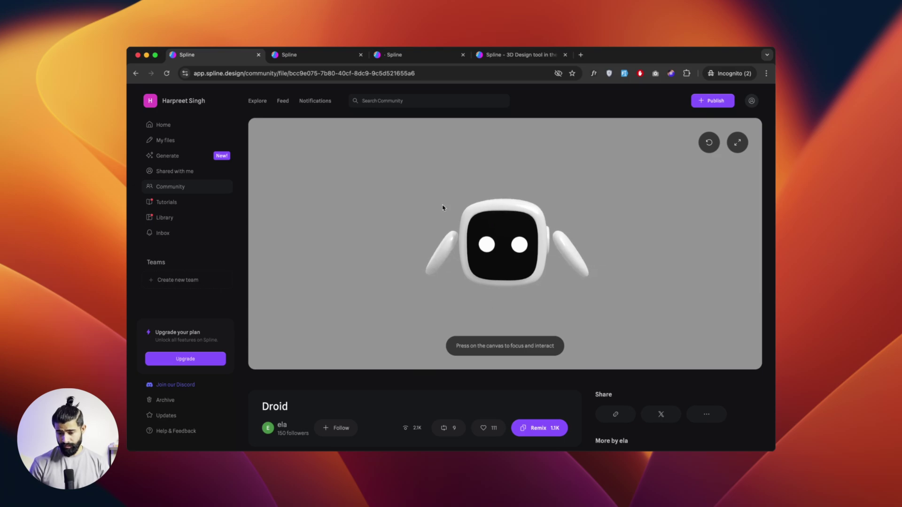
Add a new State to the droid in the remixed scene, then remove it again
scroll(373, 409, "down", 1)
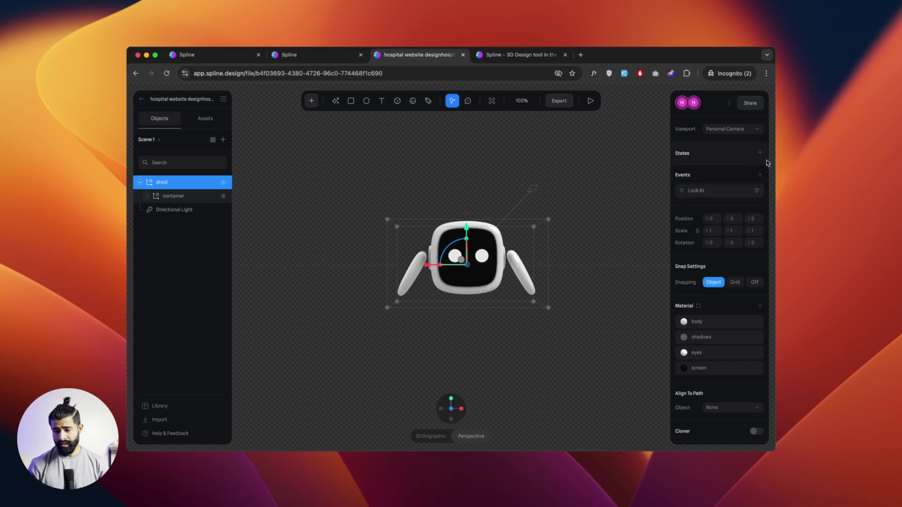
left_click(760, 153)
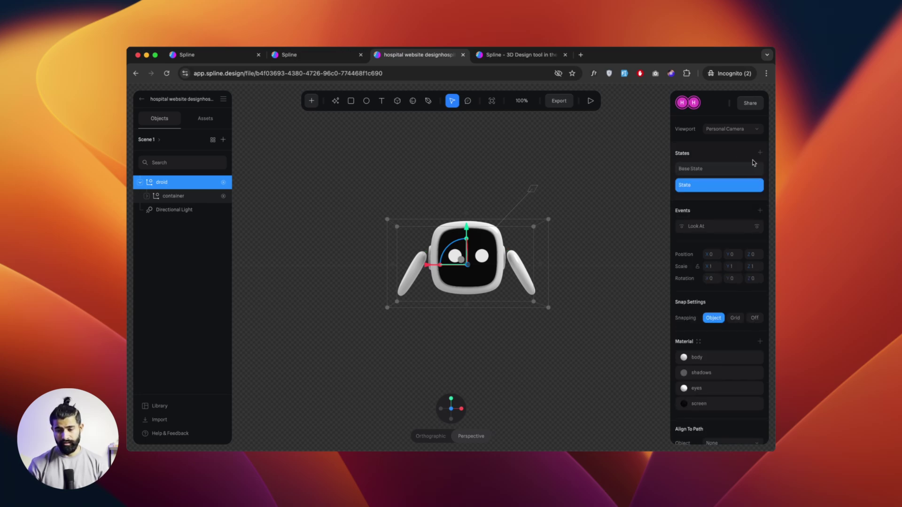
left_click(766, 184)
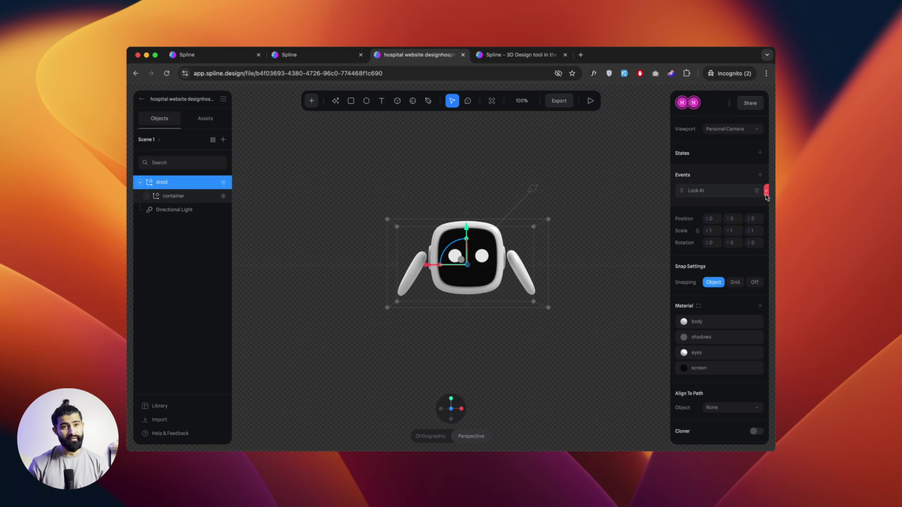
Delete the droid's old event, add a new Look At event, and play the scene to test it
left_click(765, 191)
left_click(761, 175)
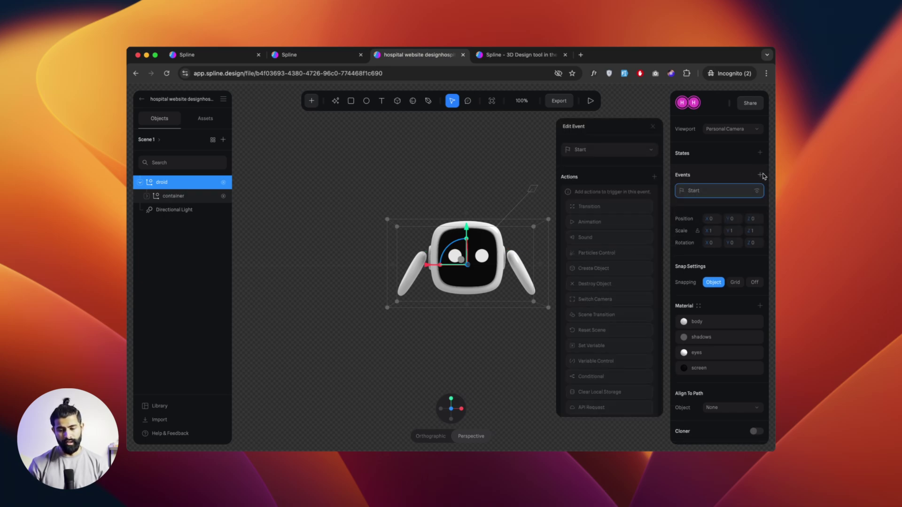
left_click(617, 151)
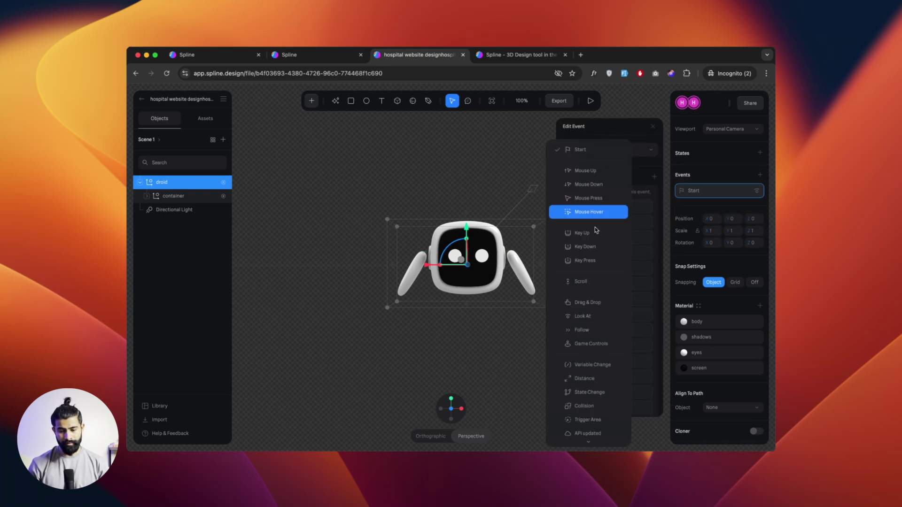
left_click(587, 316)
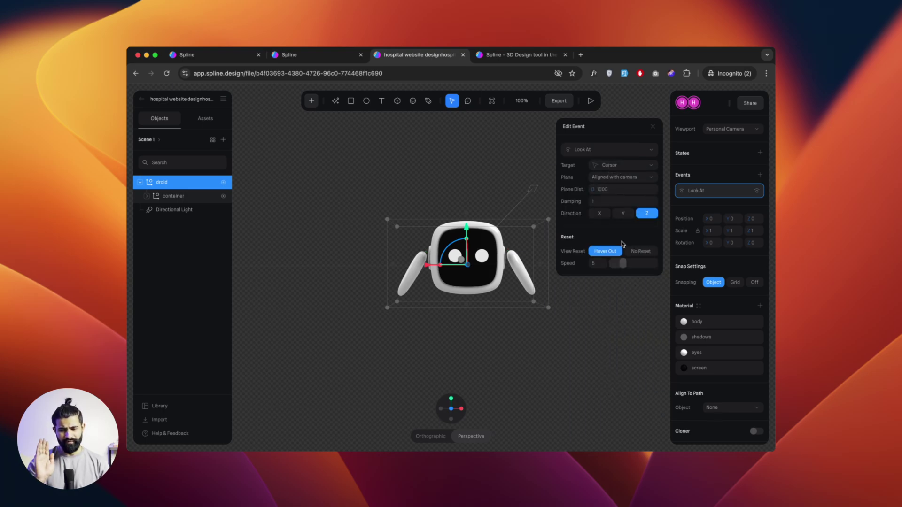
left_click(481, 174)
left_click(590, 101)
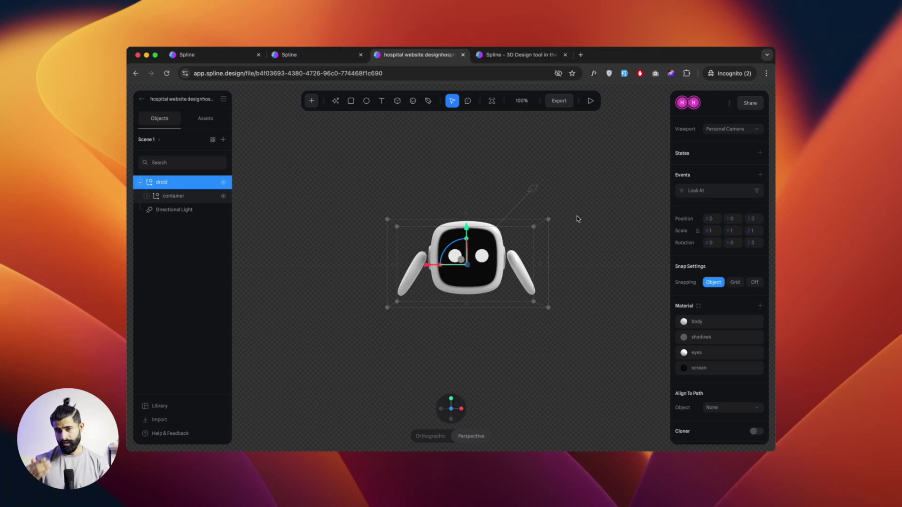
In Figma, create a MacBook Pro 14" frame
key("super+Tab")
key("f")
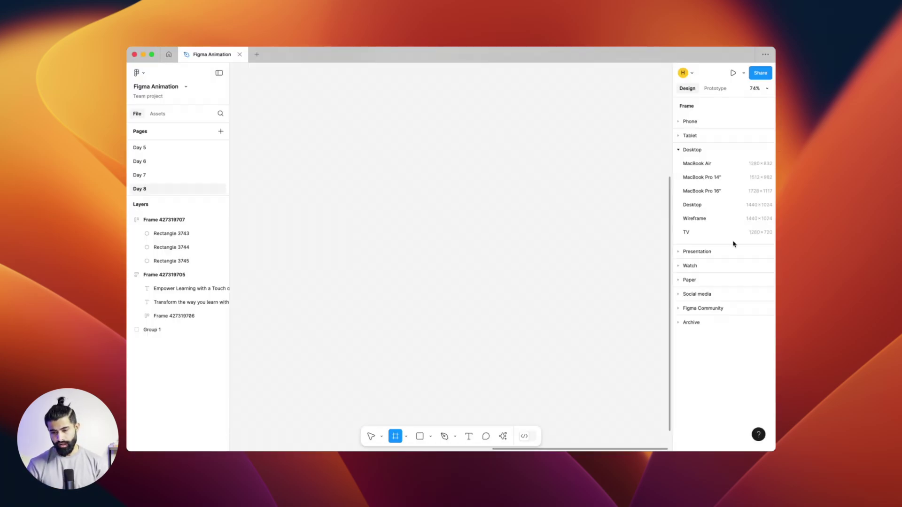
left_click(707, 181)
scroll(432, 236, "down", 3, "ctrl")
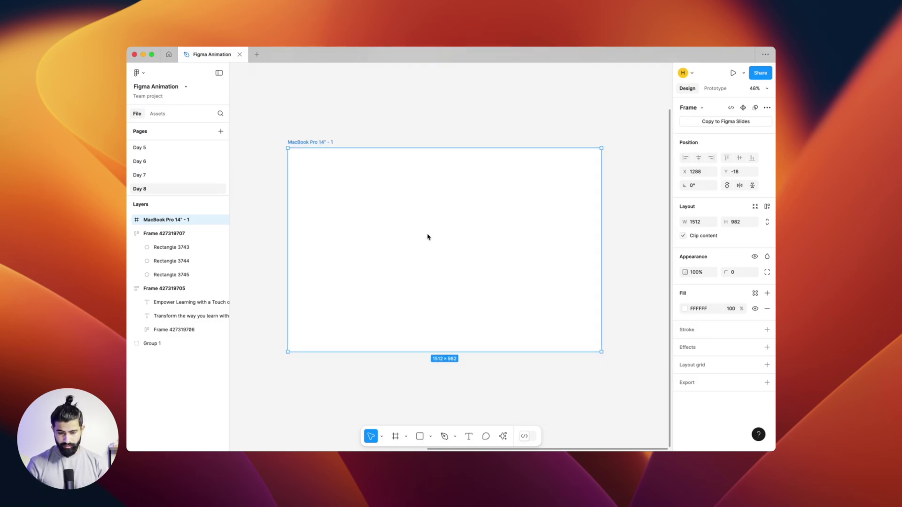
Draw a rectangle in the frame, align it top-left, and resize it to 1472×932
left_click_drag(374, 201, 478, 261)
left_click(686, 142)
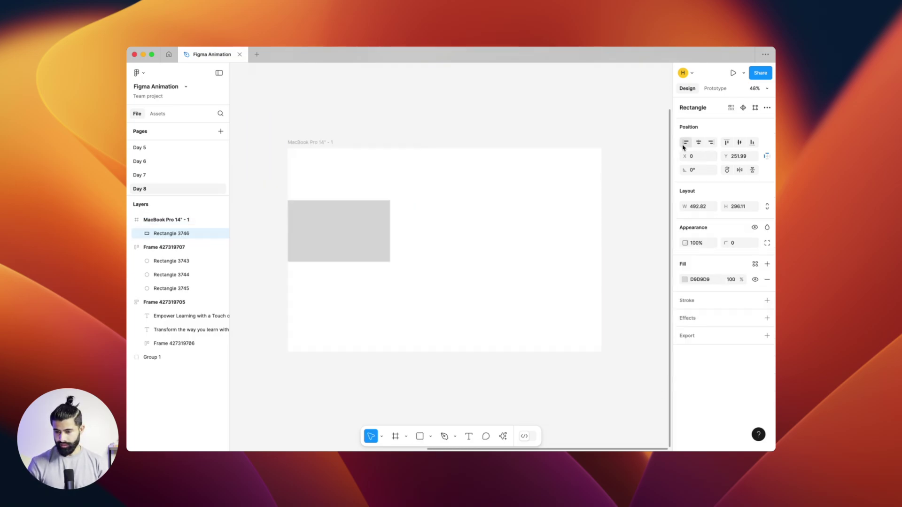
left_click(729, 145)
left_click_drag(389, 212, 601, 353)
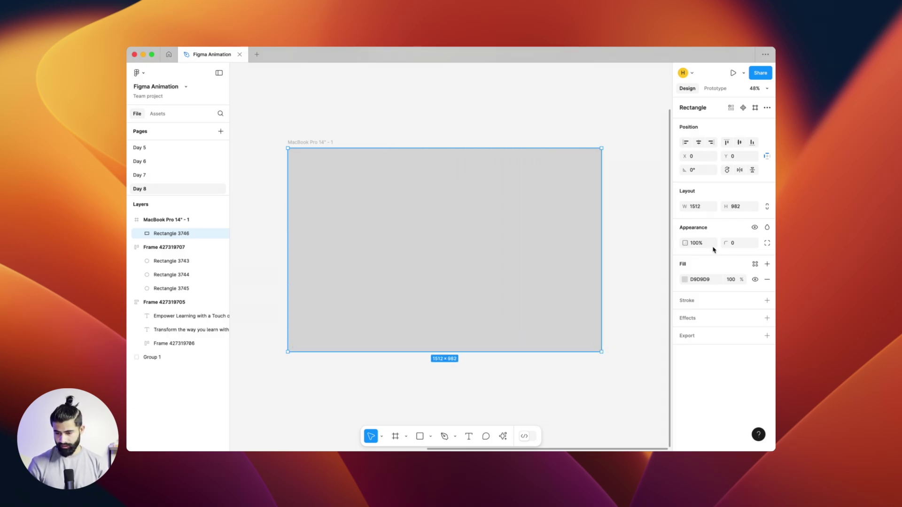
type("1502")
key("Return")
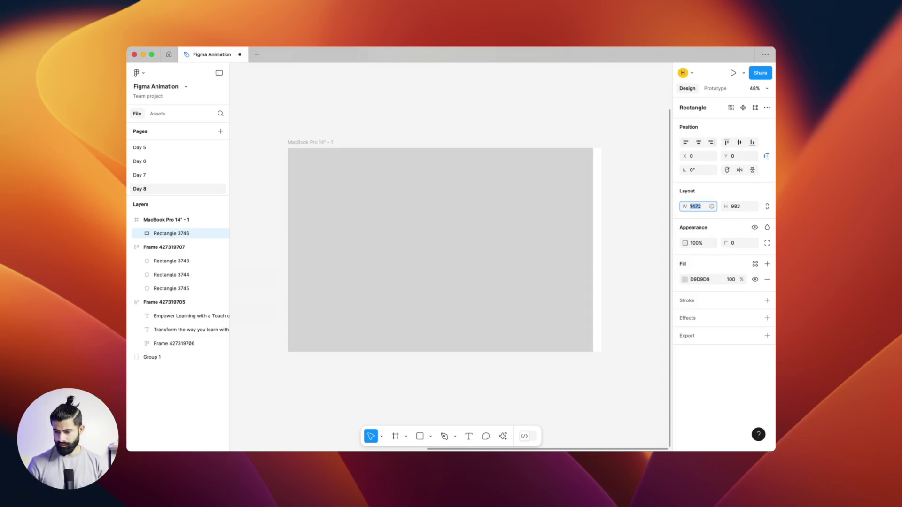
key("Tab")
key("shift+Down")
key("shift+Down")
key("shift+Down")
key("shift+Down")
key("shift+Down")
key("Escape")
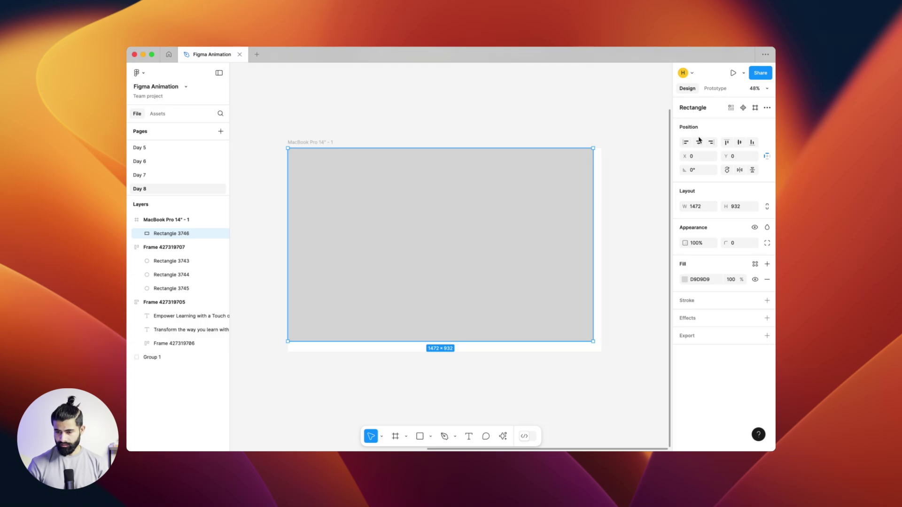
Centre the rectangle in the frame and give it a corner radius of 30
left_click(699, 142)
left_click(739, 143)
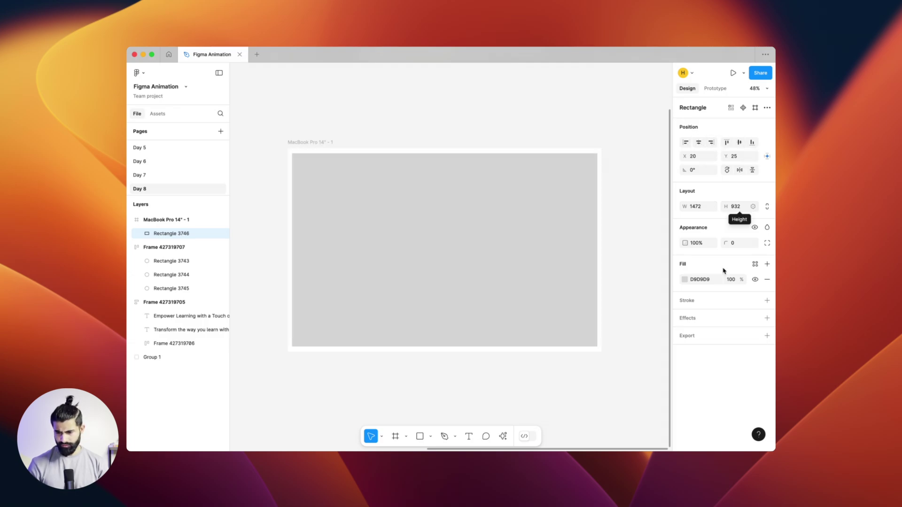
type("20")
key("Return")
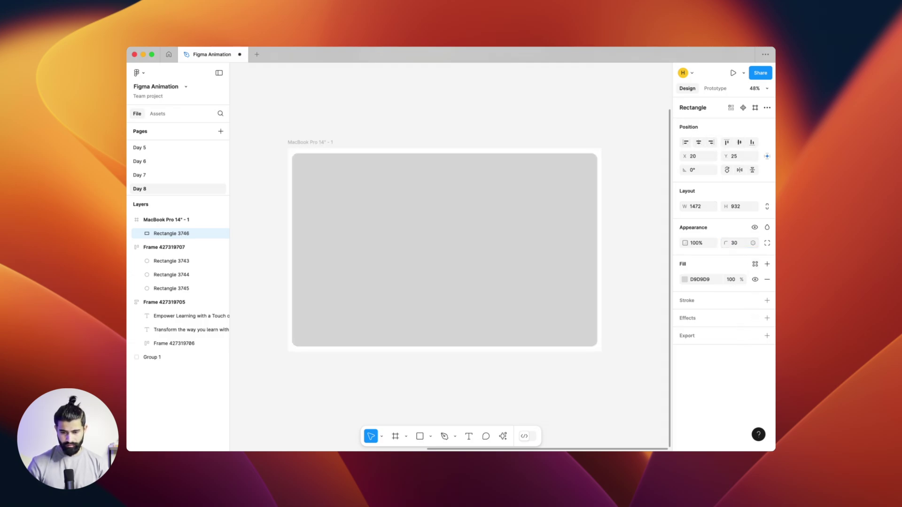
left_click(569, 121)
scroll(569, 121, "down", 5, "ctrl")
Move the colour circles just above the MacBook frame and select the grey rectangle
scroll(526, 139, "up", 3)
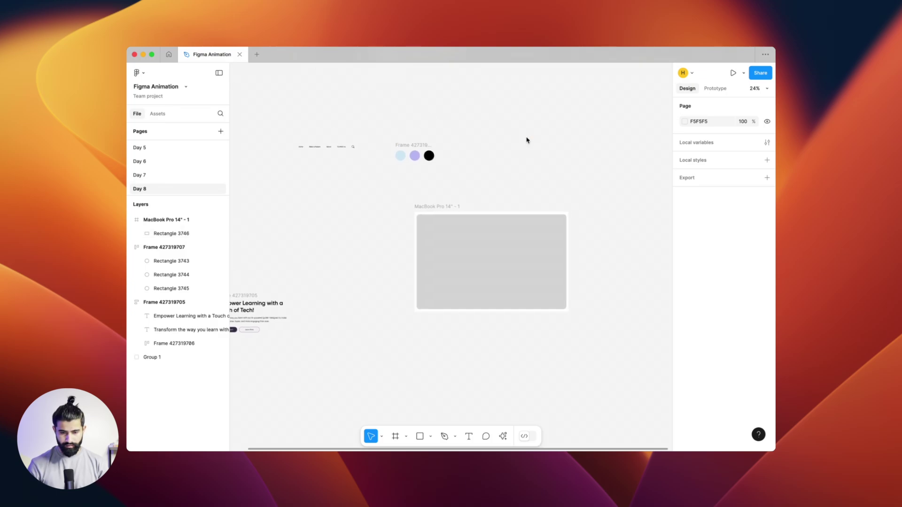
left_click_drag(412, 146, 479, 179)
scroll(480, 174, "up", 5, "ctrl")
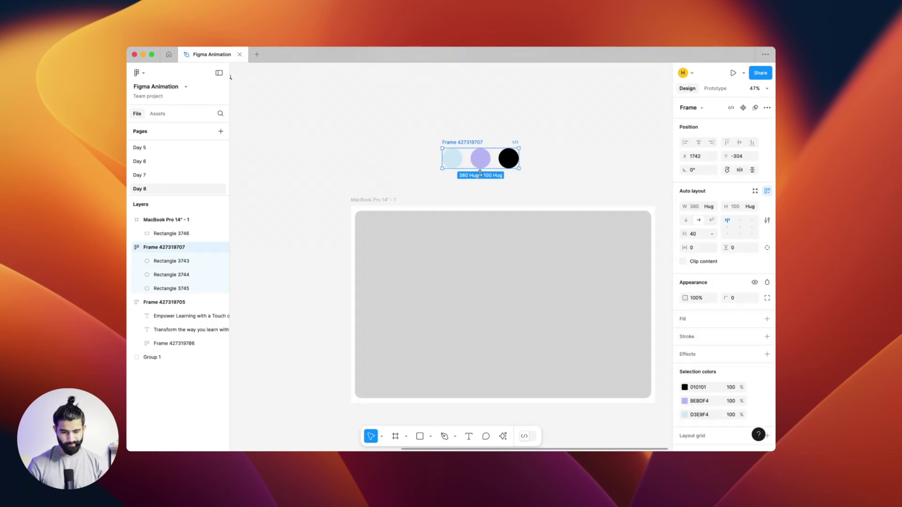
left_click(469, 311)
scroll(467, 313, "right", 3)
Make the rectangle's fill a linear gradient from light blue D3E9F4 to lavender BEBDF4
left_click(687, 280)
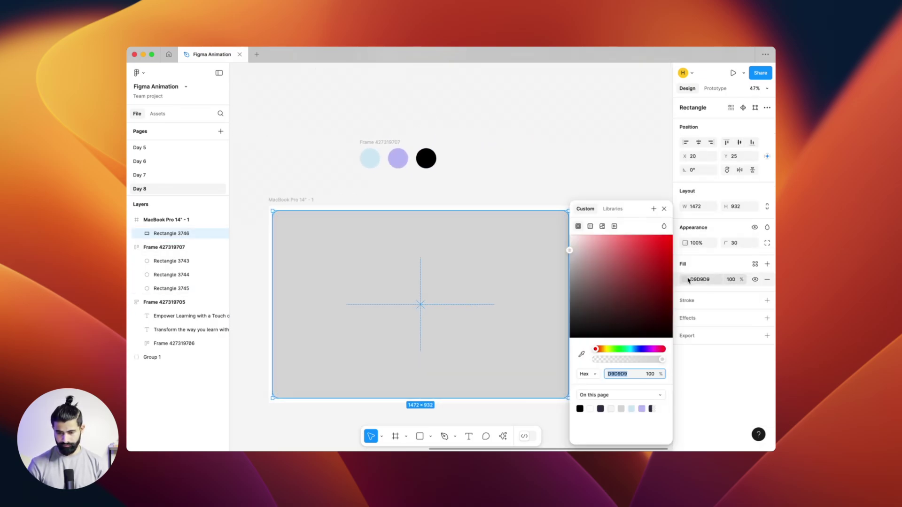
left_click(589, 226)
left_click(603, 308)
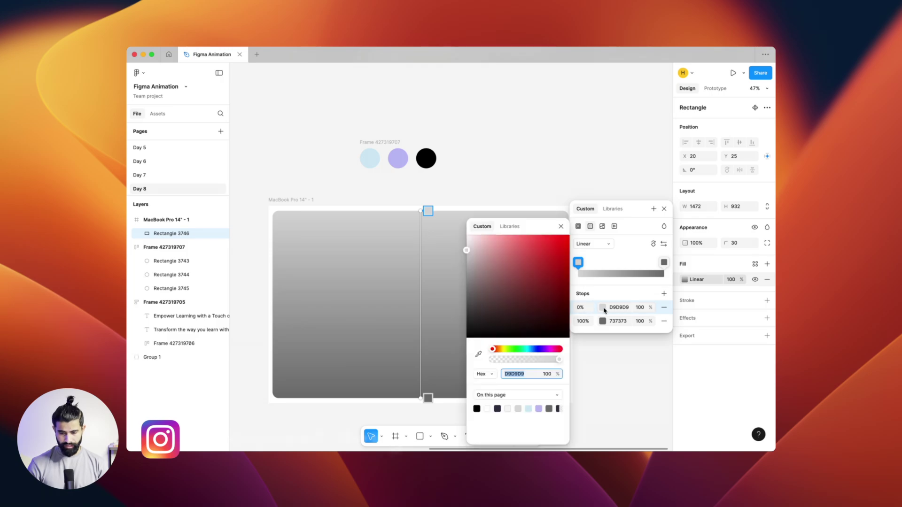
left_click(479, 354)
left_click(369, 158)
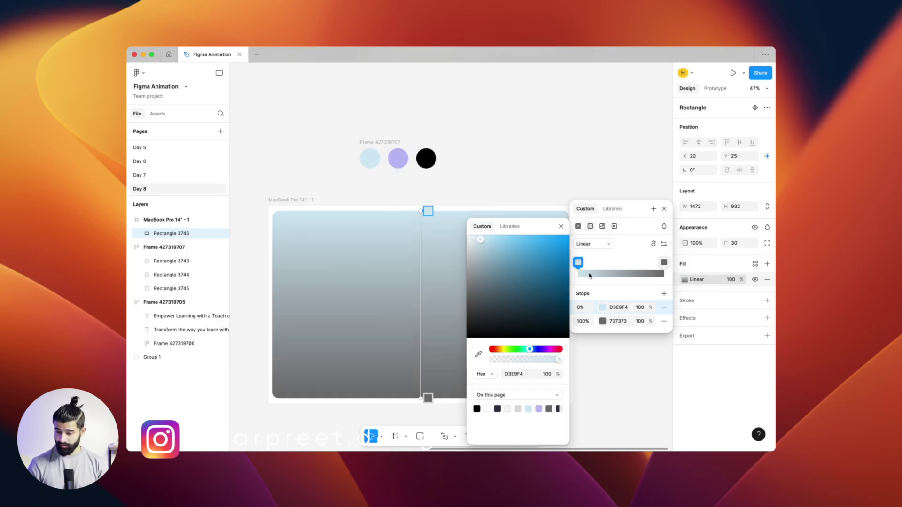
left_click(601, 322)
left_click(478, 353)
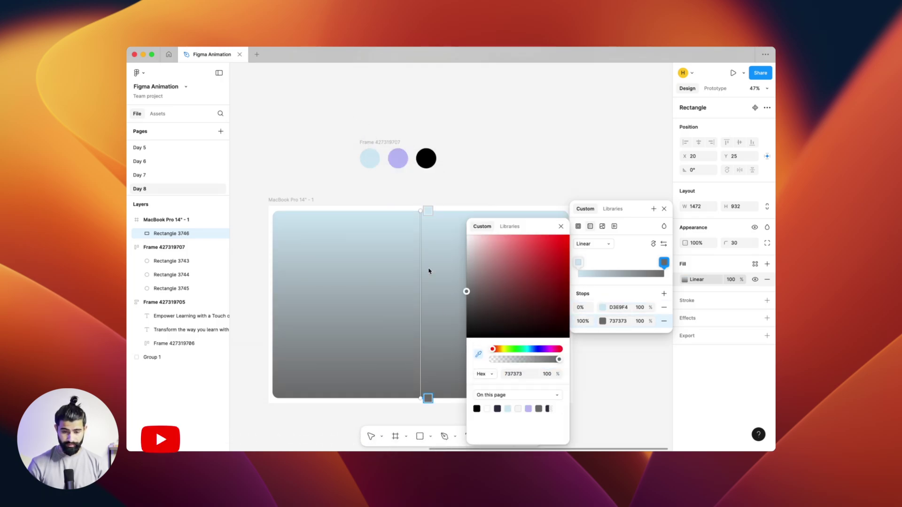
left_click(398, 158)
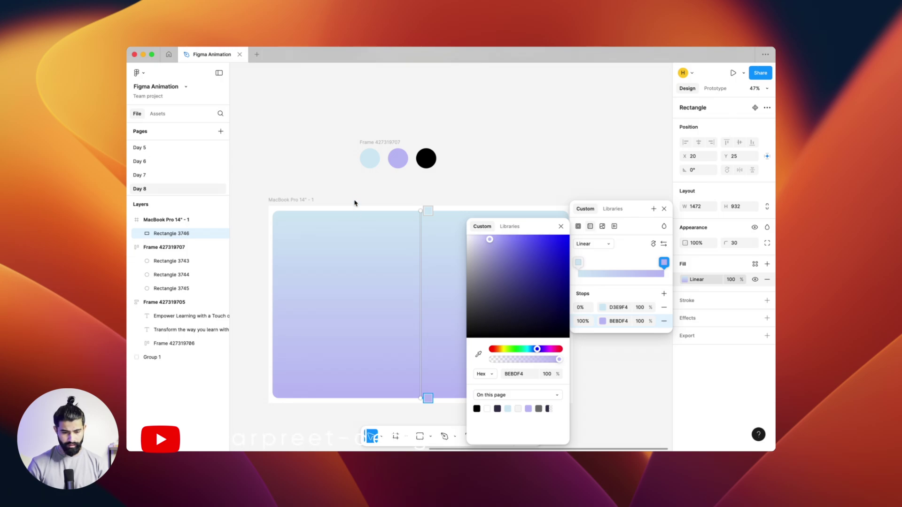
key("Escape")
Angle the gradient diagonally from the top-left corner to the bottom-right corner
left_click(685, 280)
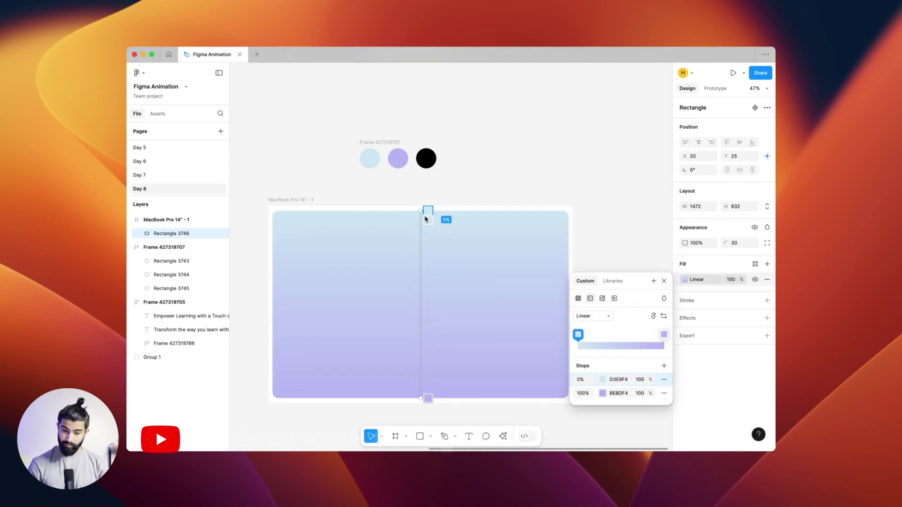
left_click_drag(419, 208, 349, 207)
left_click_drag(292, 216, 273, 212)
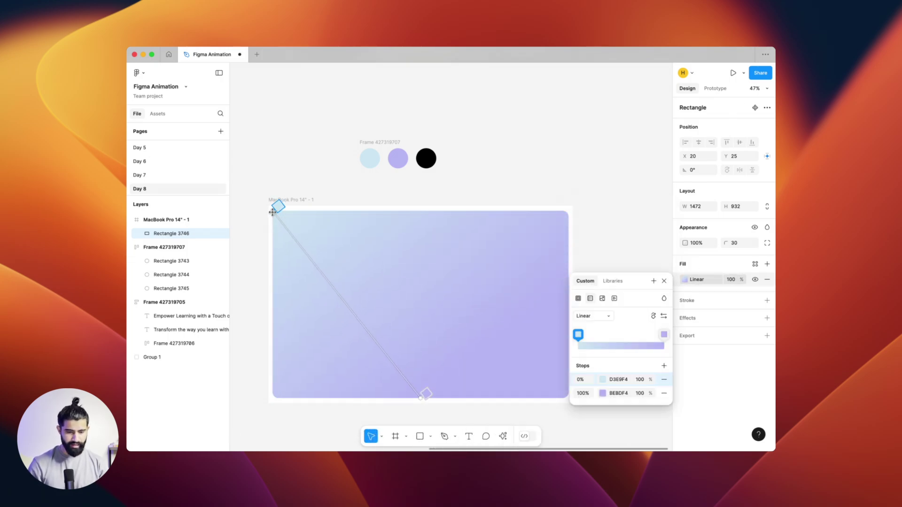
left_click_drag(422, 401, 546, 401)
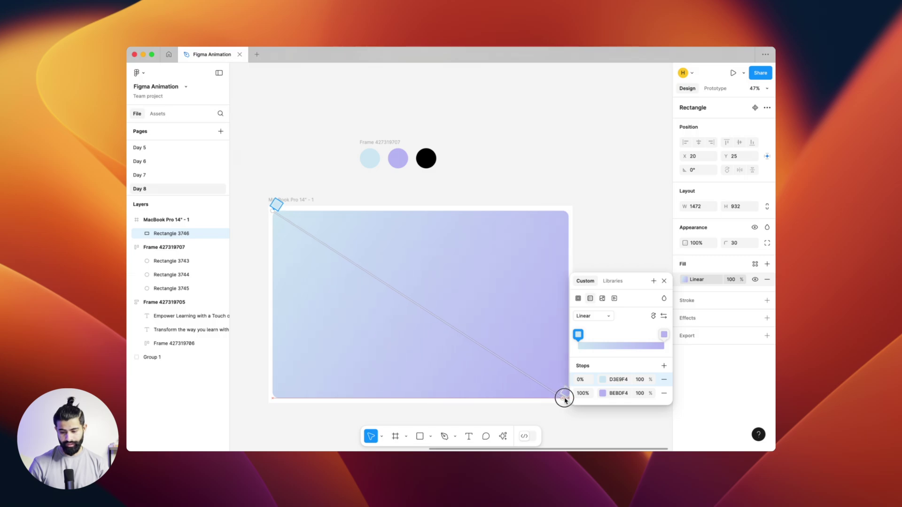
key("Escape")
scroll(588, 241, "down", 5, "ctrl")
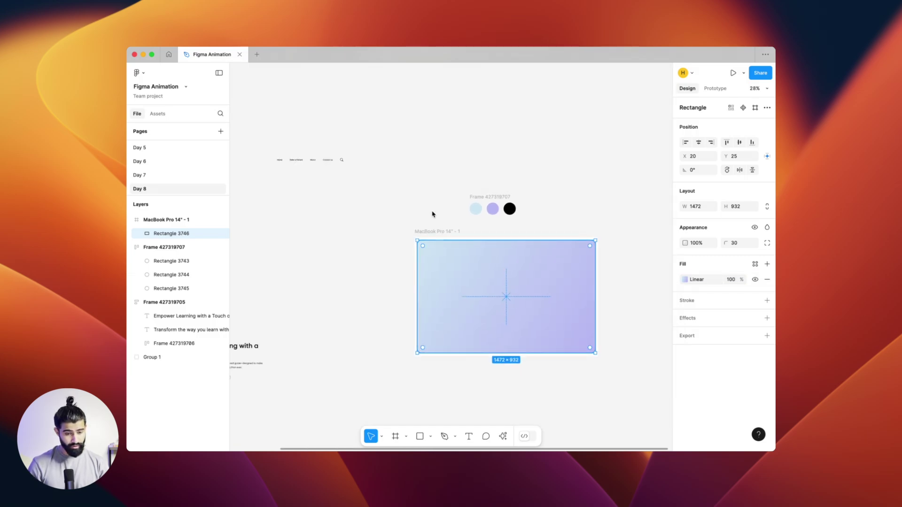
Move the nav bar group and hero text frame into the MacBook frame, nav bar at the top
left_click_drag(310, 169, 559, 259)
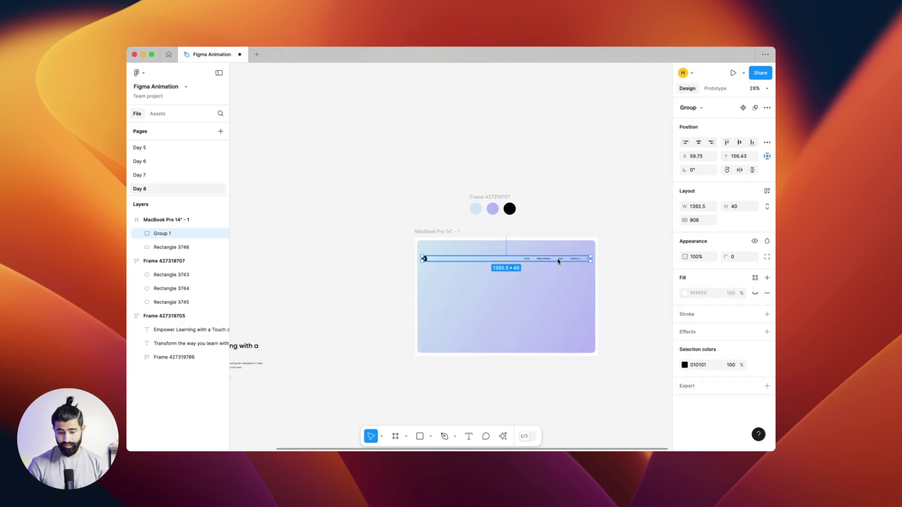
left_click_drag(247, 346, 473, 276)
key("ctrl+z")
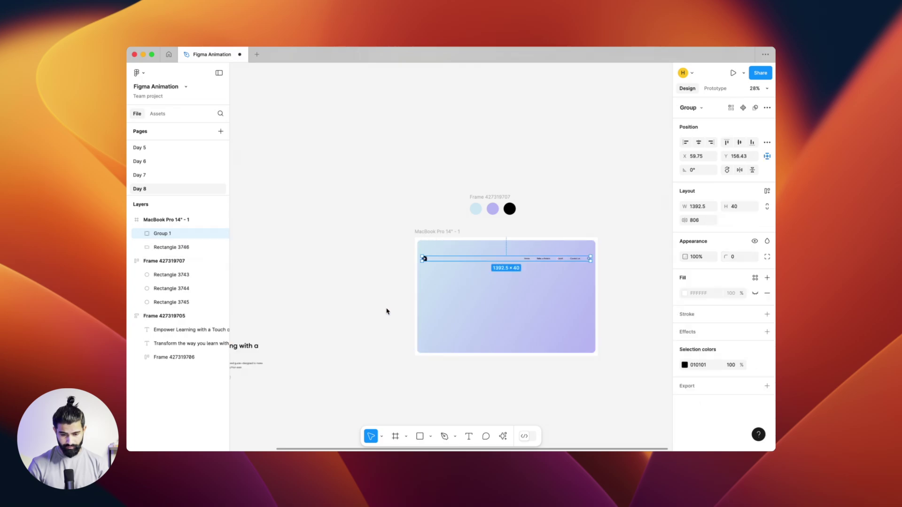
left_click(726, 146)
scroll(471, 228, "left", 3)
left_click_drag(272, 355, 520, 295)
scroll(519, 296, "up", 5, "ctrl")
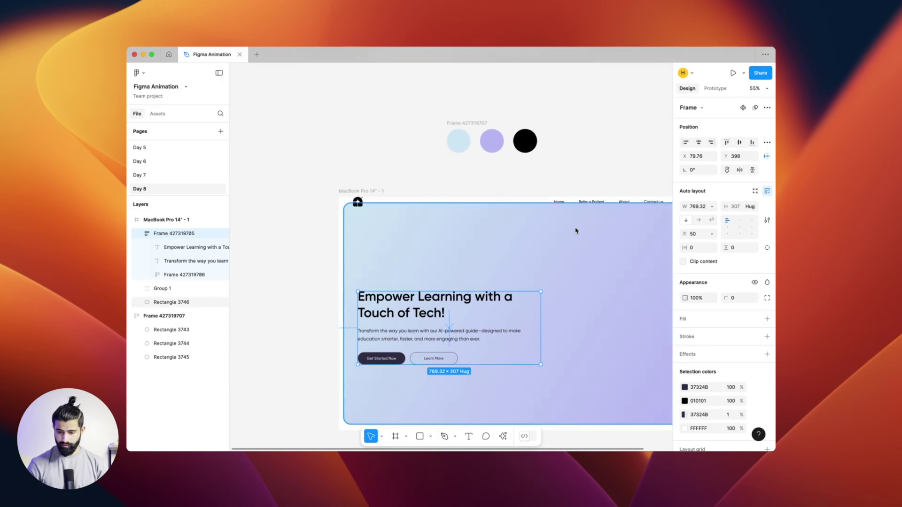
Nudge the nav bar group down to sit just below the frame's top edge
left_click(575, 231)
left_click(591, 203)
left_click_drag(591, 209, 591, 217)
key("Down")
key("Down")
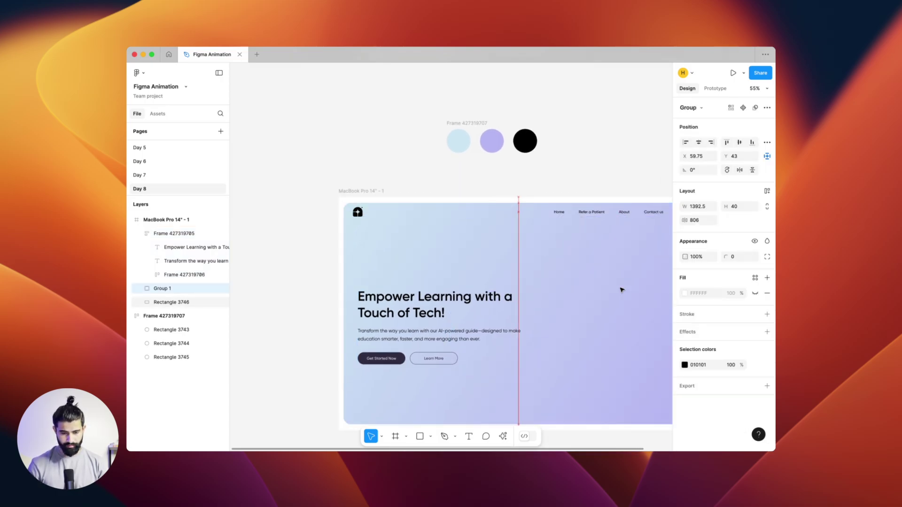
Align the hero text within the frame and line it up with the logo
left_click(408, 320)
left_click(578, 295, "shift")
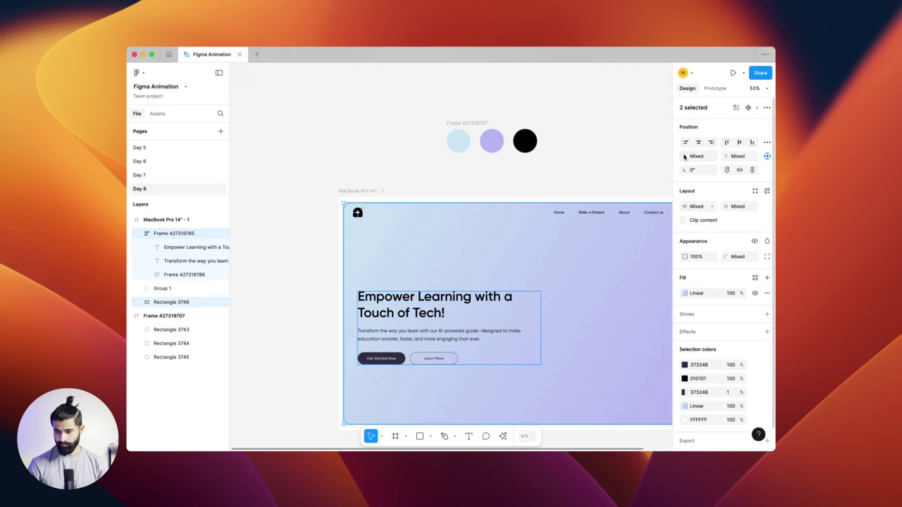
key("alt+a")
left_click(604, 316, "shift")
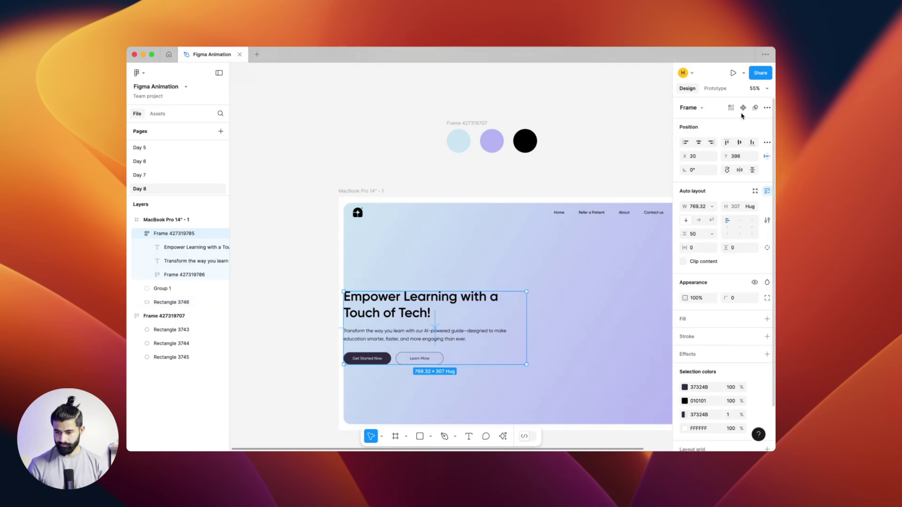
left_click(697, 142)
left_click(360, 216, "shift")
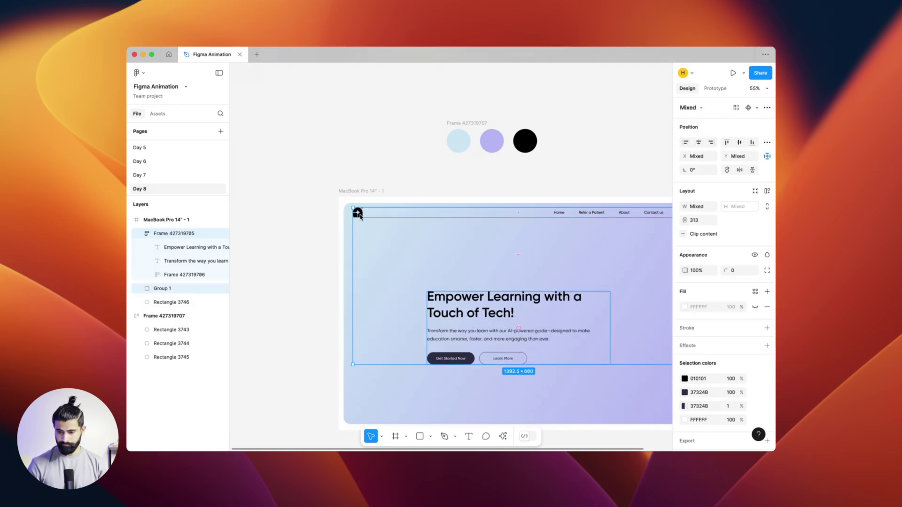
left_click(686, 143)
left_click(570, 164)
scroll(559, 166, "down", 3)
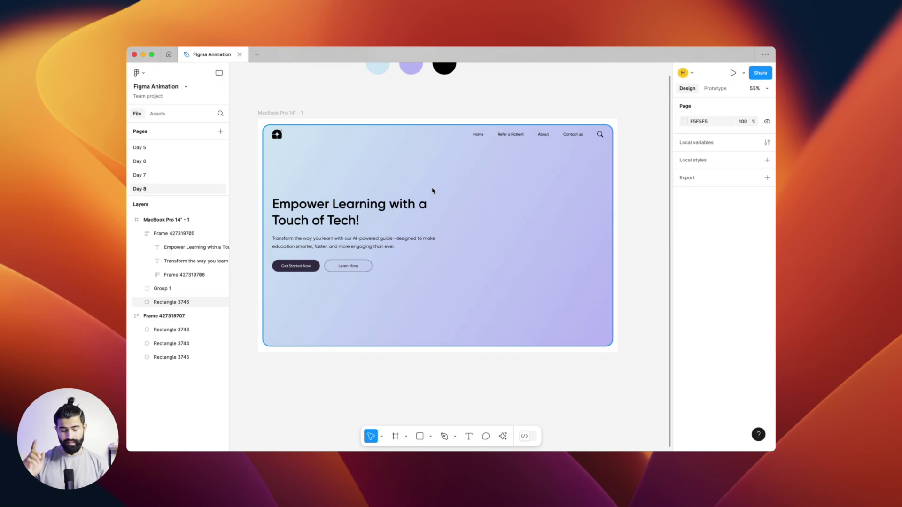
Duplicate the gradient background rectangle in place and switch to the Spline droid scene
left_click(518, 265)
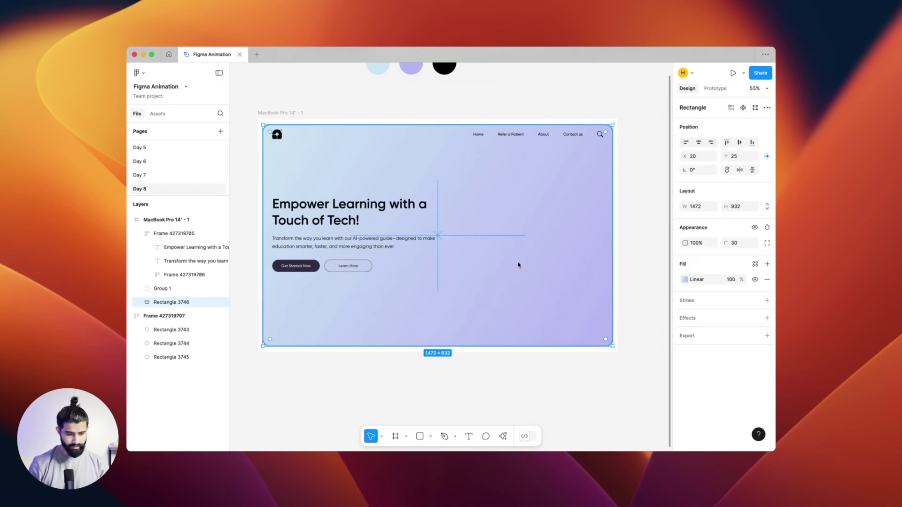
key("super+d")
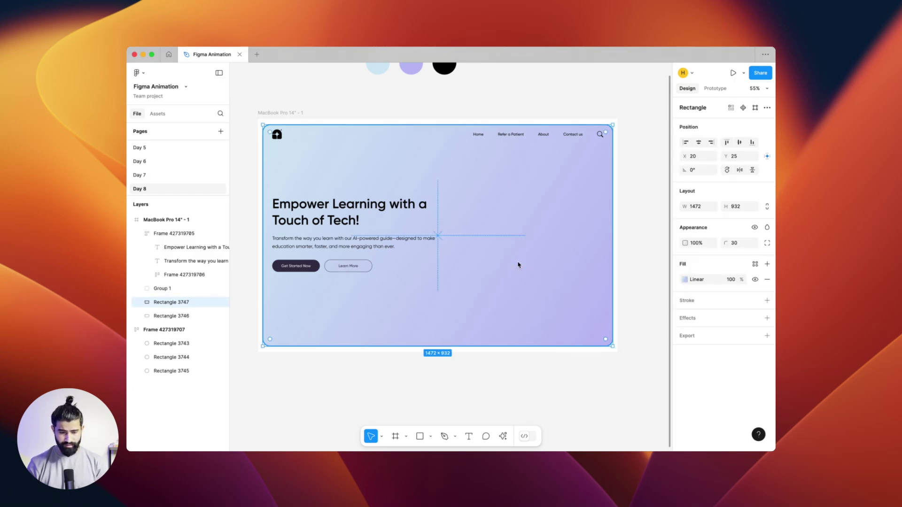
key("super+Tab")
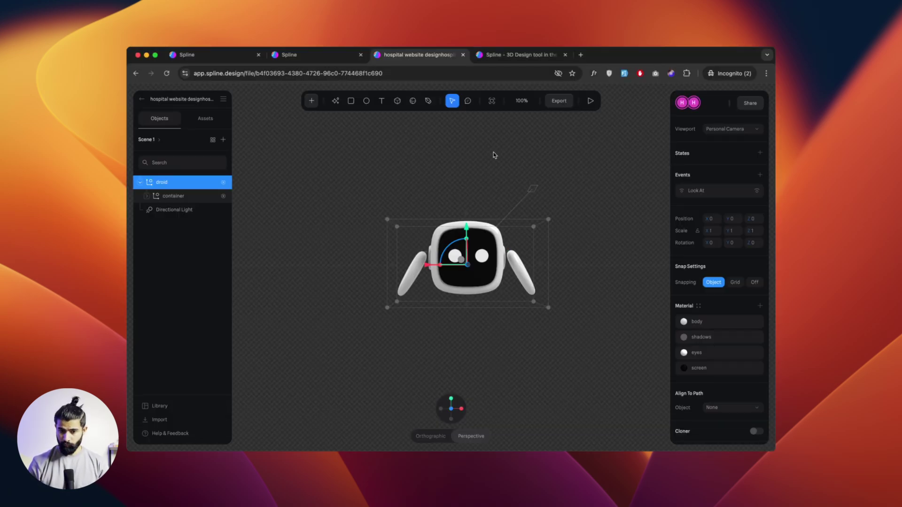
Update the droid scene's public URL via Export and copy its embed code
left_click(566, 102)
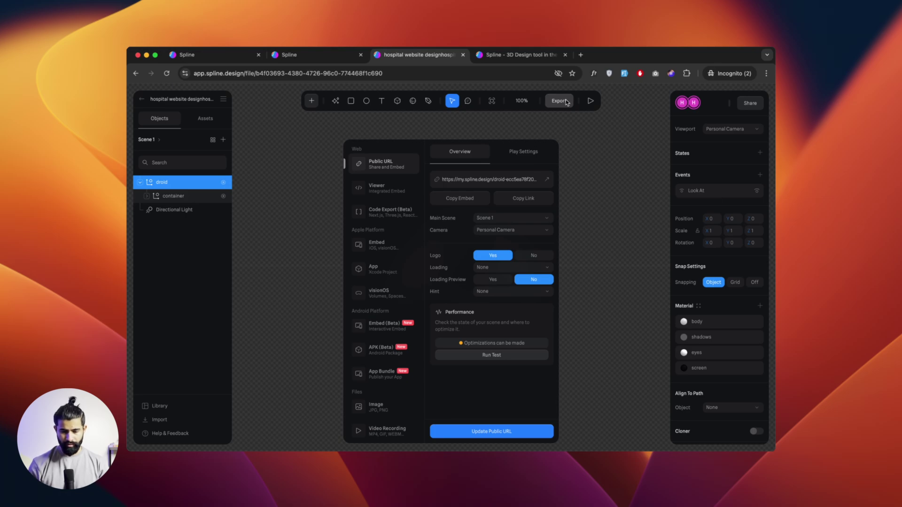
left_click(495, 436)
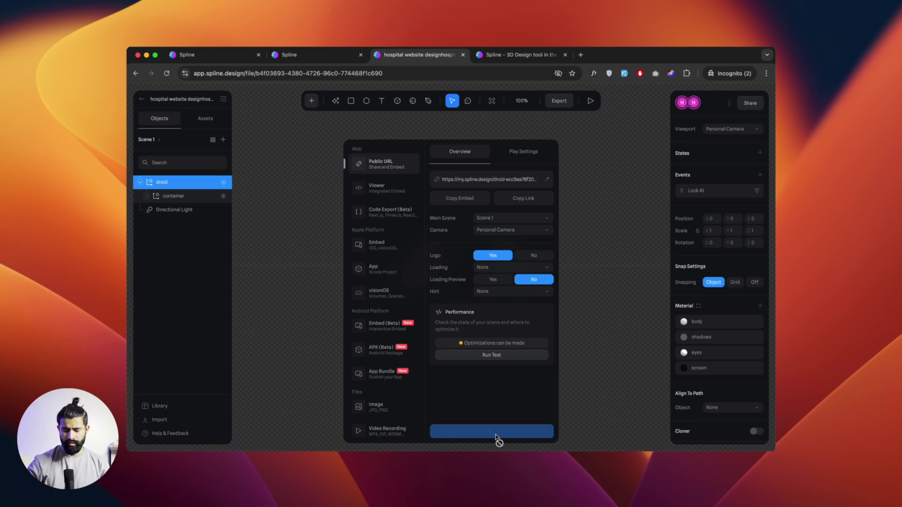
left_click(467, 201)
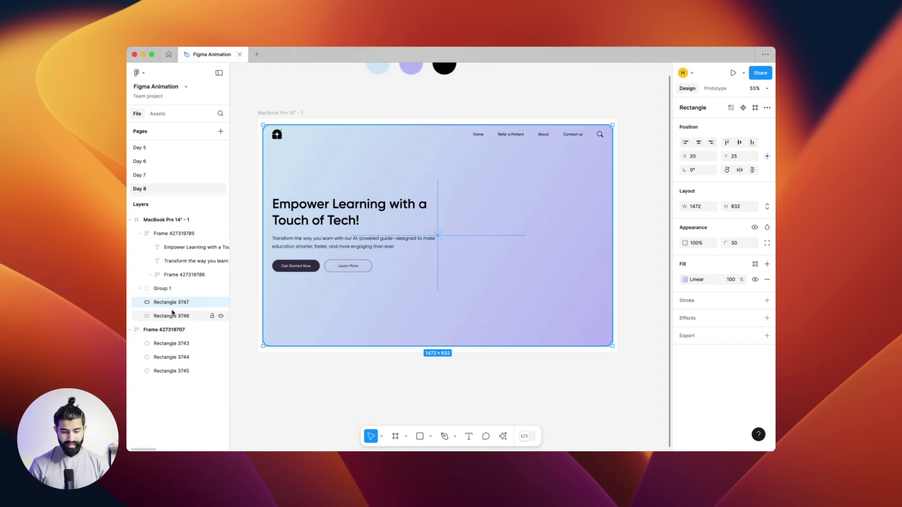
Launch the Anima plugin from Actions > Plugins & widgets
left_click(503, 437)
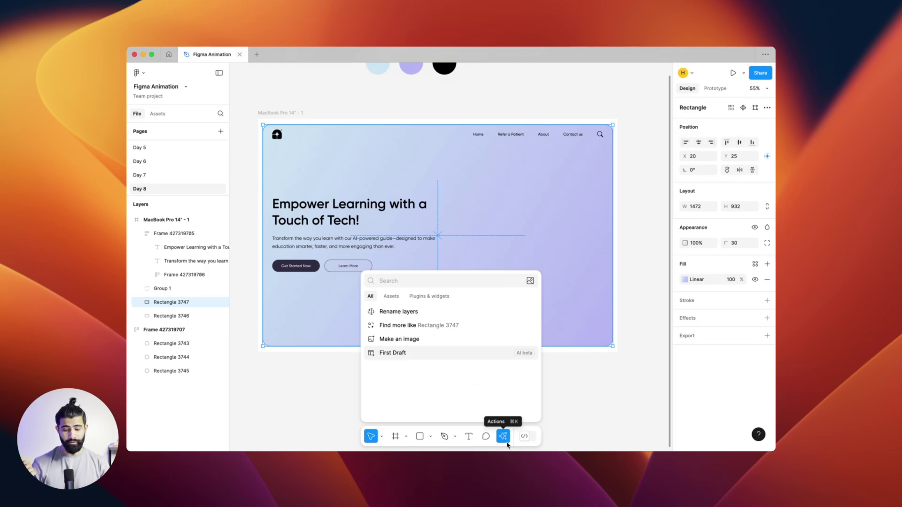
left_click(436, 297)
key("Escape")
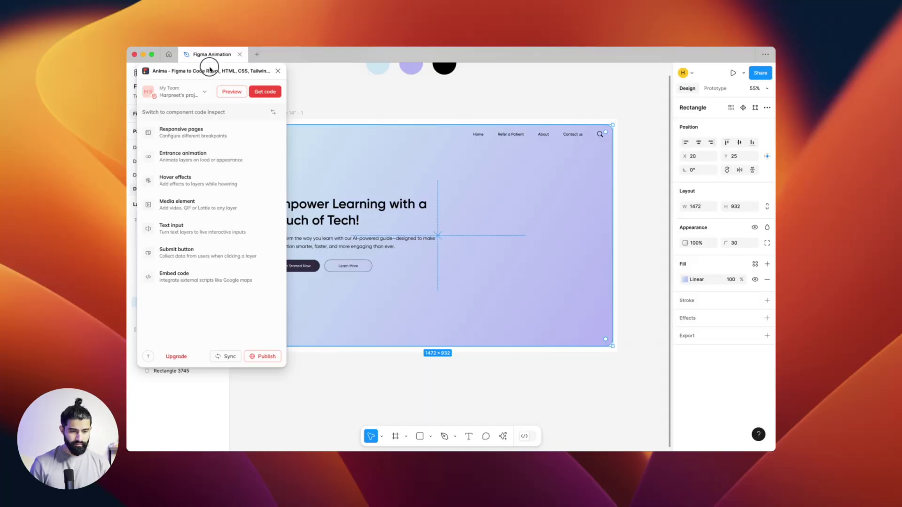
left_click_drag(207, 66, 271, 71)
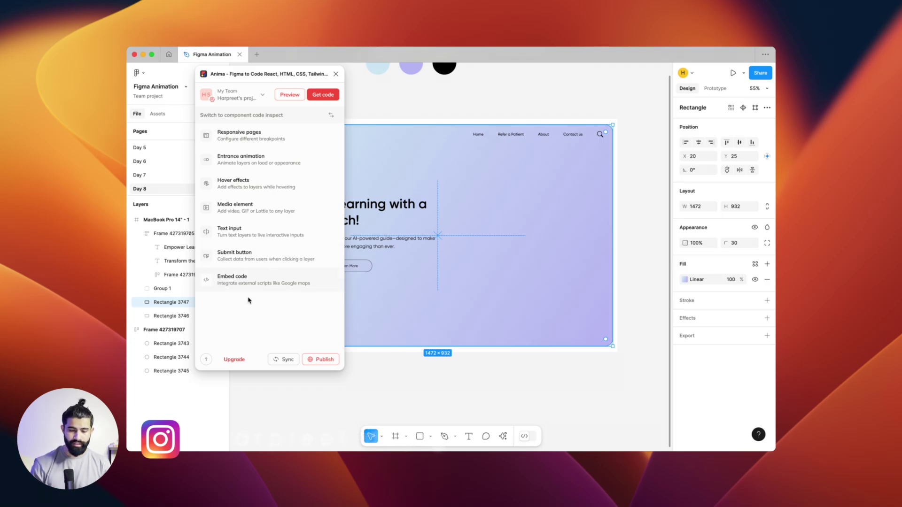
Paste the copied Spline droid iframe snippet into Anima's Embed code and save it
left_click(257, 282)
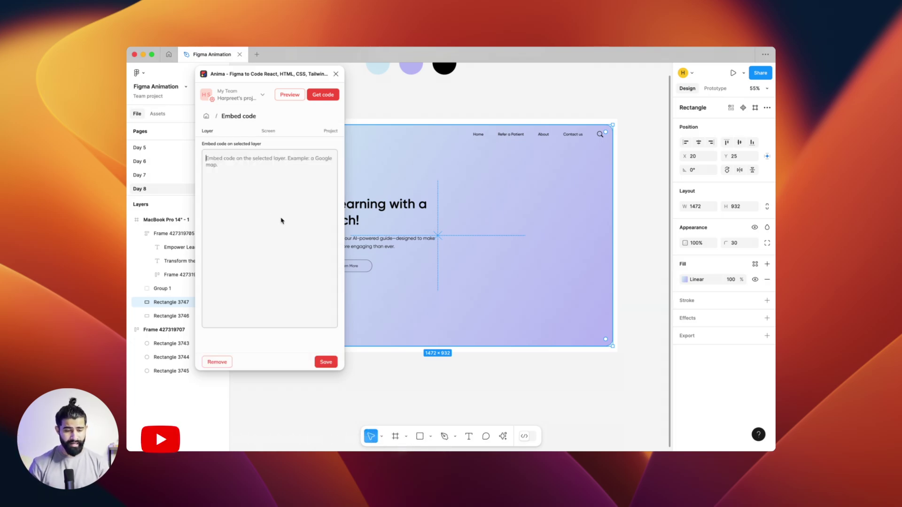
key("super+v")
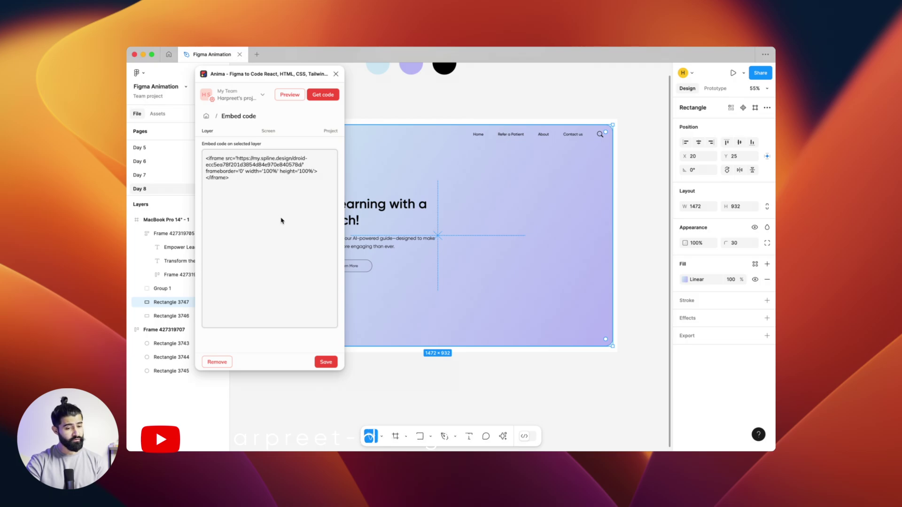
left_click(325, 363)
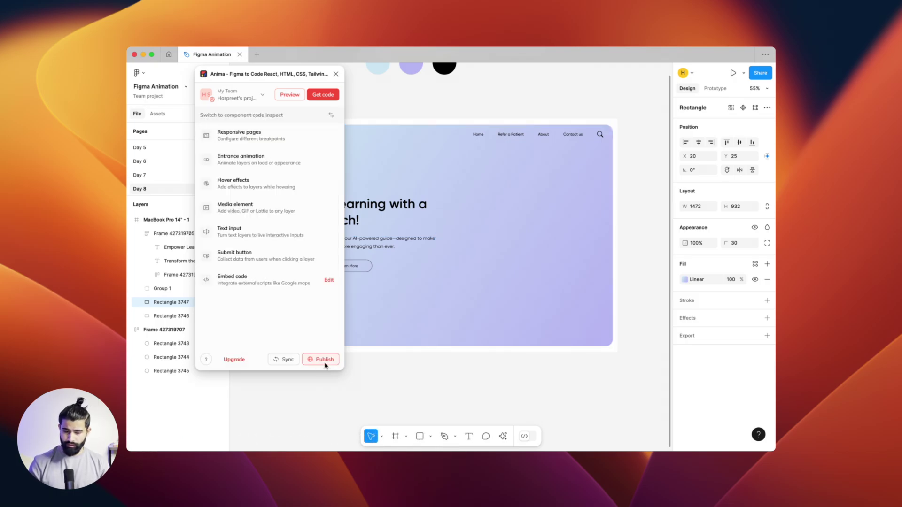
Sync the landing page design to Anima as HTML, then open the Anima project page in Chrome
left_click(288, 362)
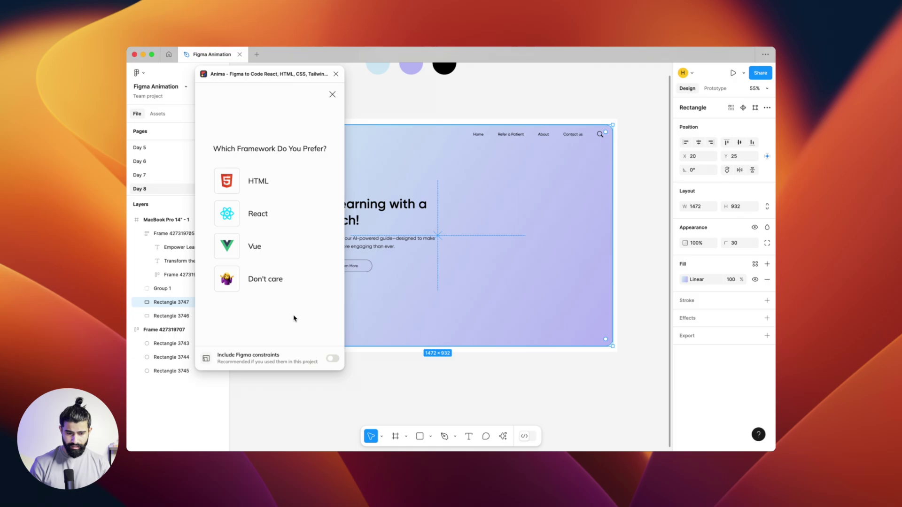
left_click(283, 178)
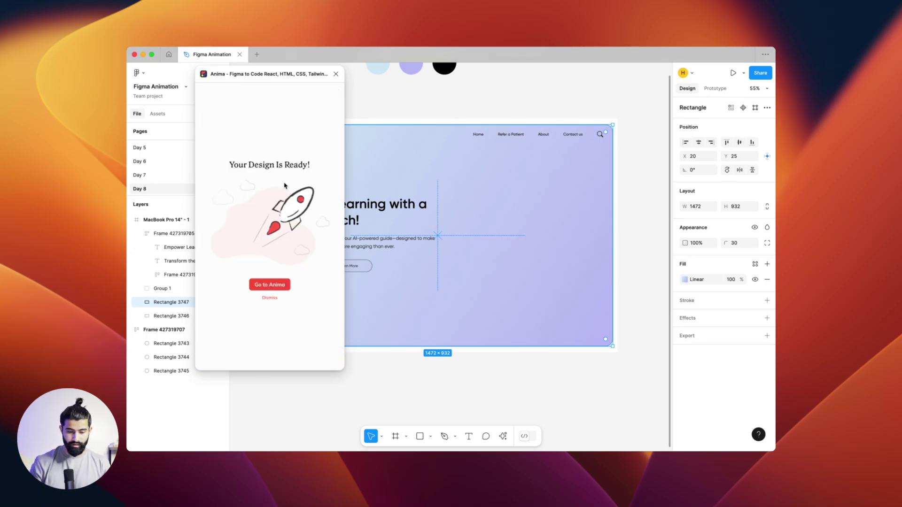
left_click(272, 283)
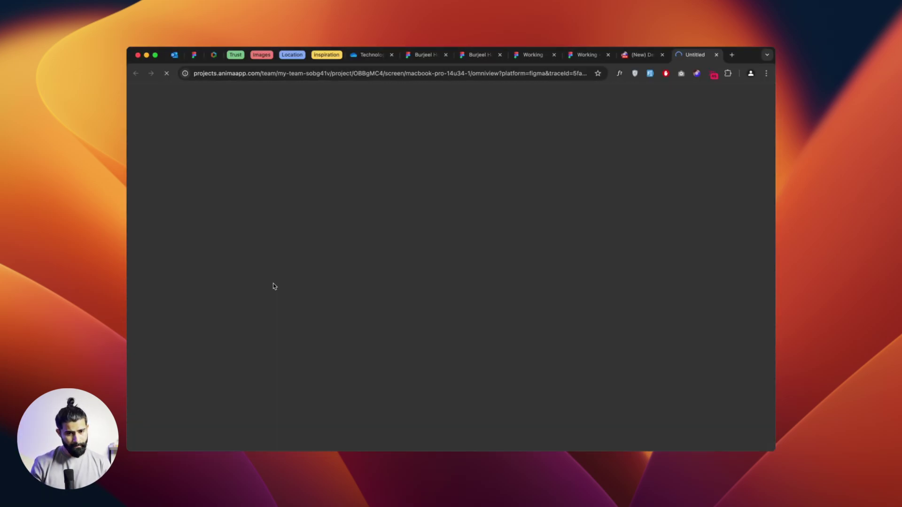